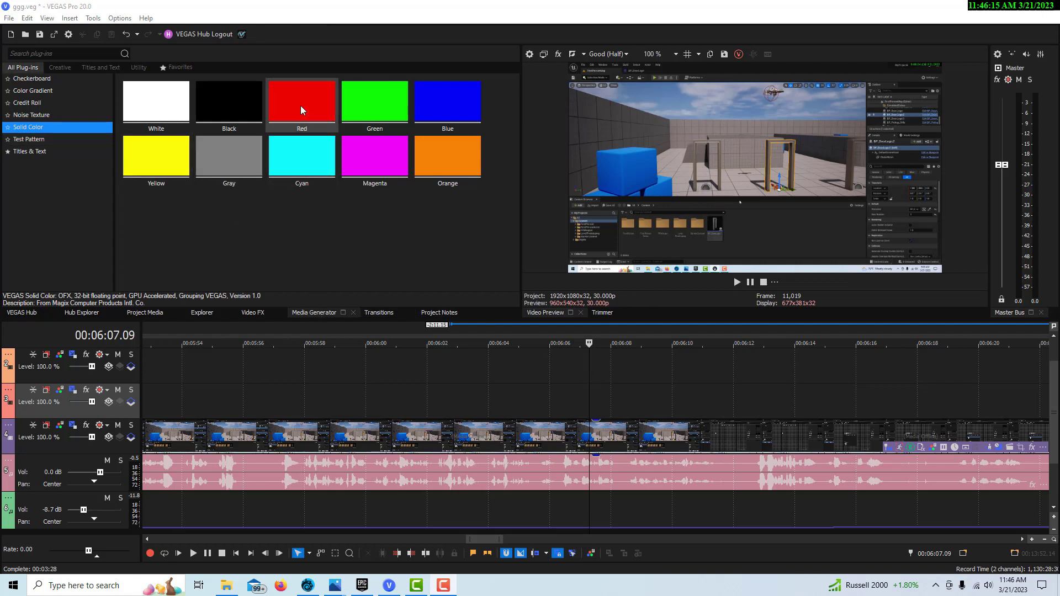
Add a red Solid Color event on track 2 and place a marker at 00:06:07.10.
drag(300, 105, 484, 414)
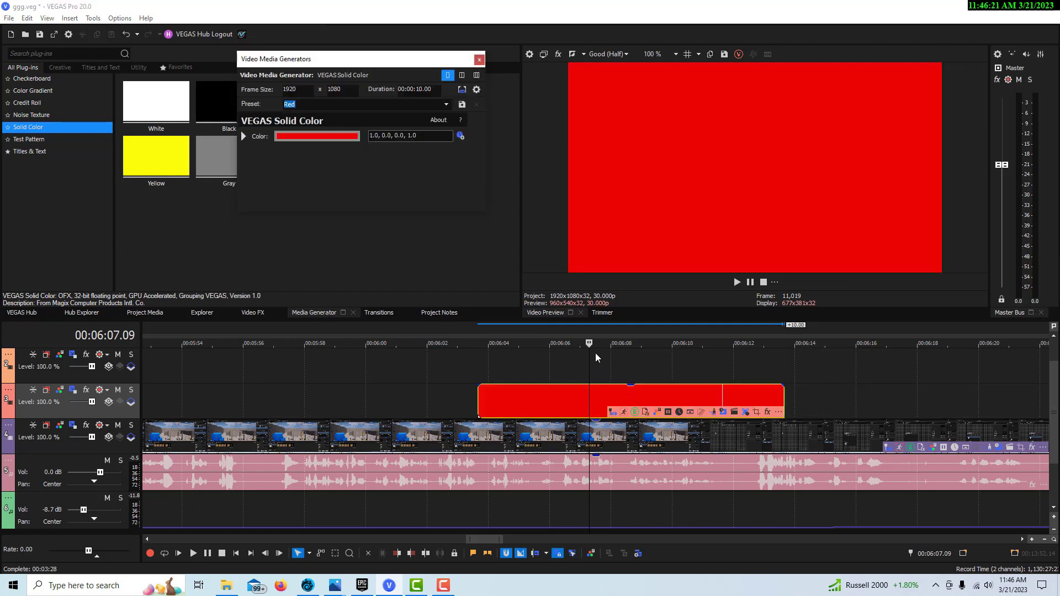
click(593, 380)
key(m)
click(649, 356)
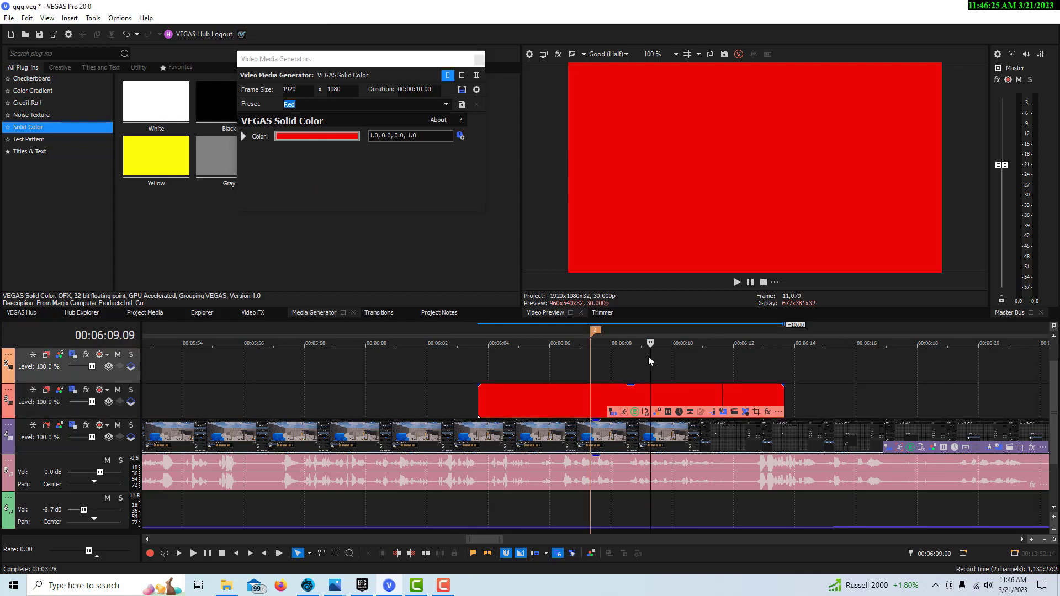
click(590, 373)
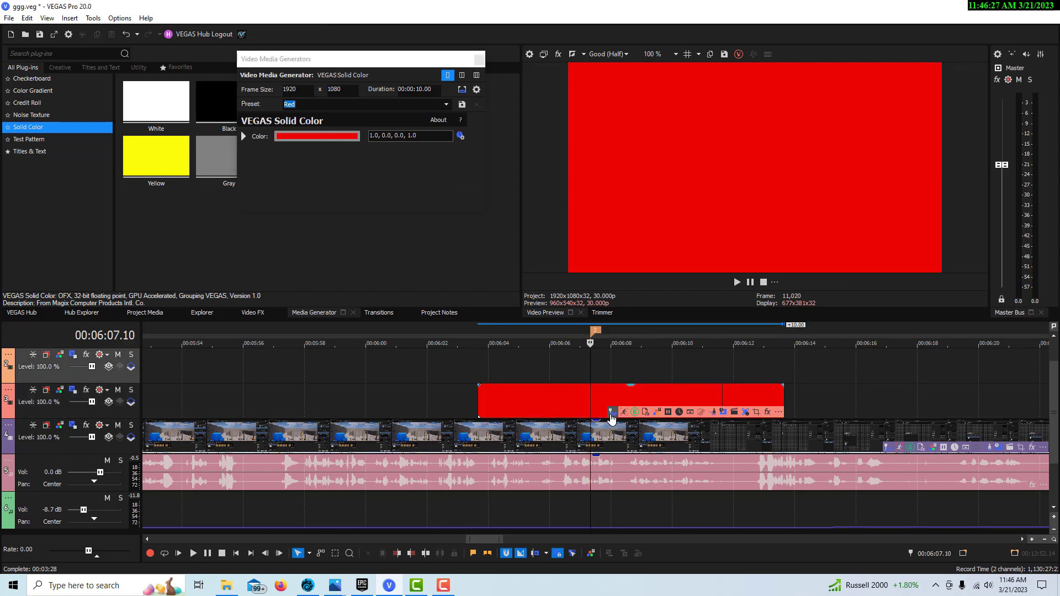
Enable Mask in the red event's Pan/Crop and choose the Anchor Creation tool.
click(756, 415)
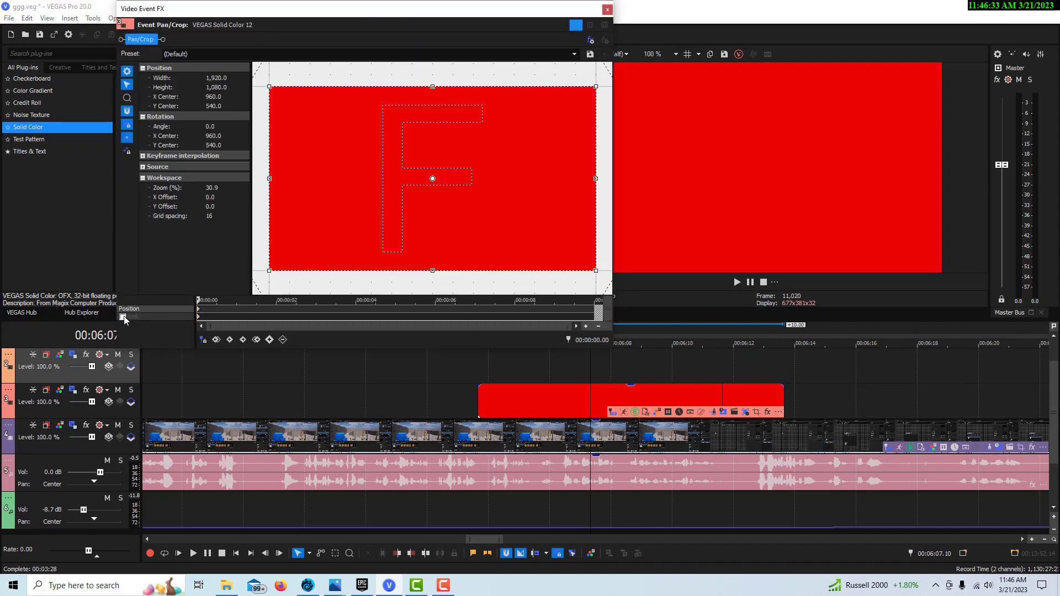
click(123, 317)
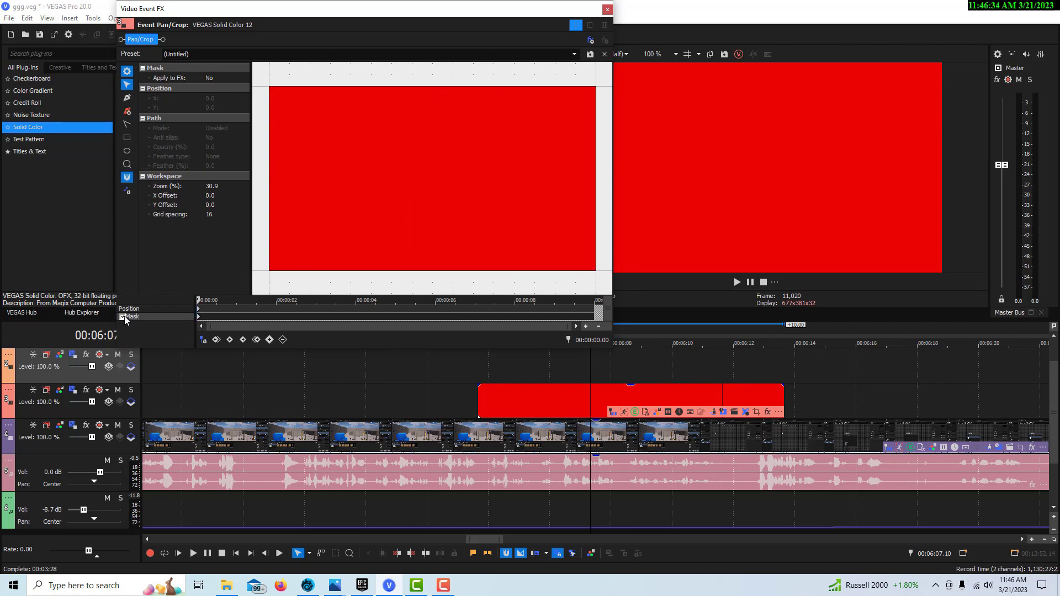
click(127, 99)
Draw a closed seven-point upward arrow-shaped mask path, ending back at the tip.
click(437, 145)
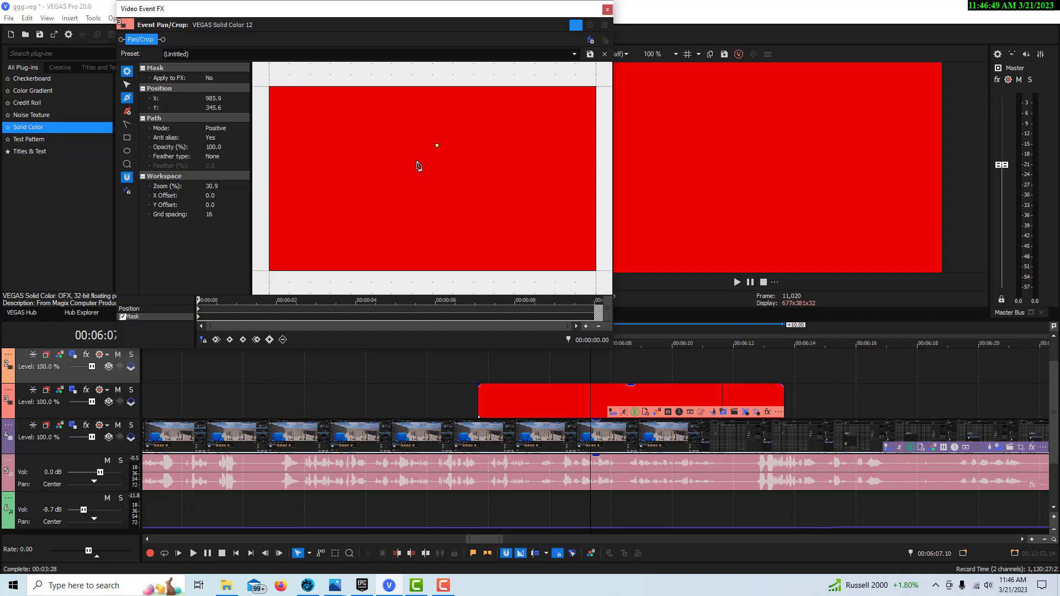
click(416, 160)
click(428, 202)
click(448, 202)
click(443, 160)
click(455, 160)
click(437, 146)
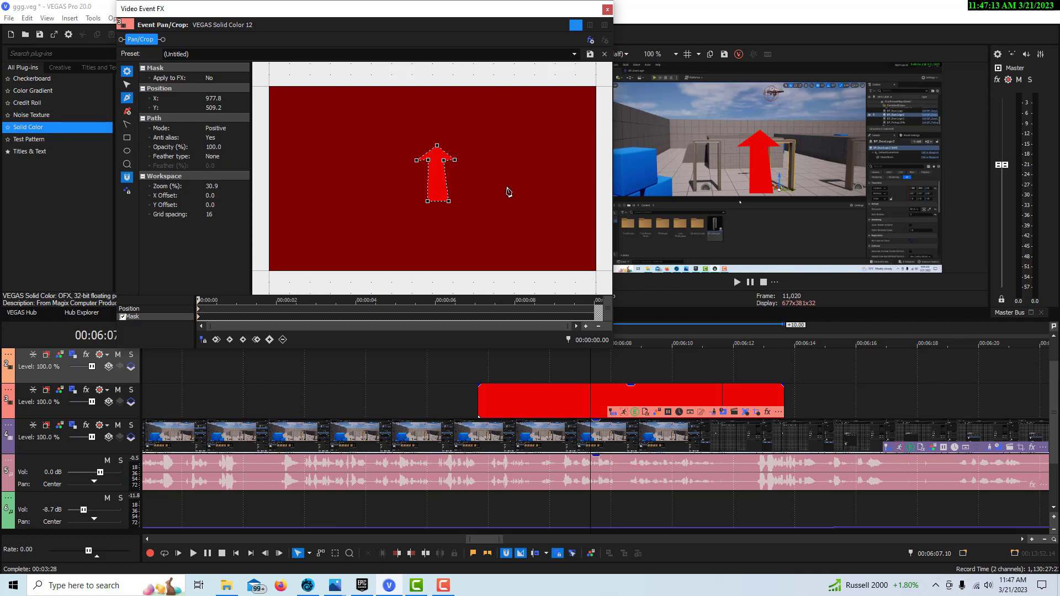
Deselect the arrow mask and switch back to the point selection edit mode.
click(507, 186)
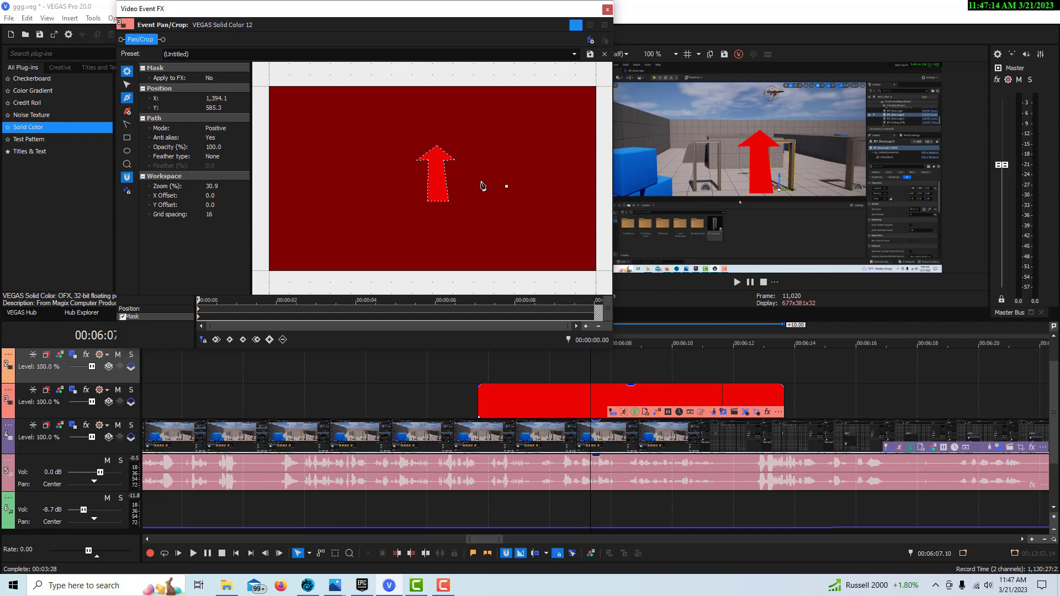
click(438, 173)
click(460, 207)
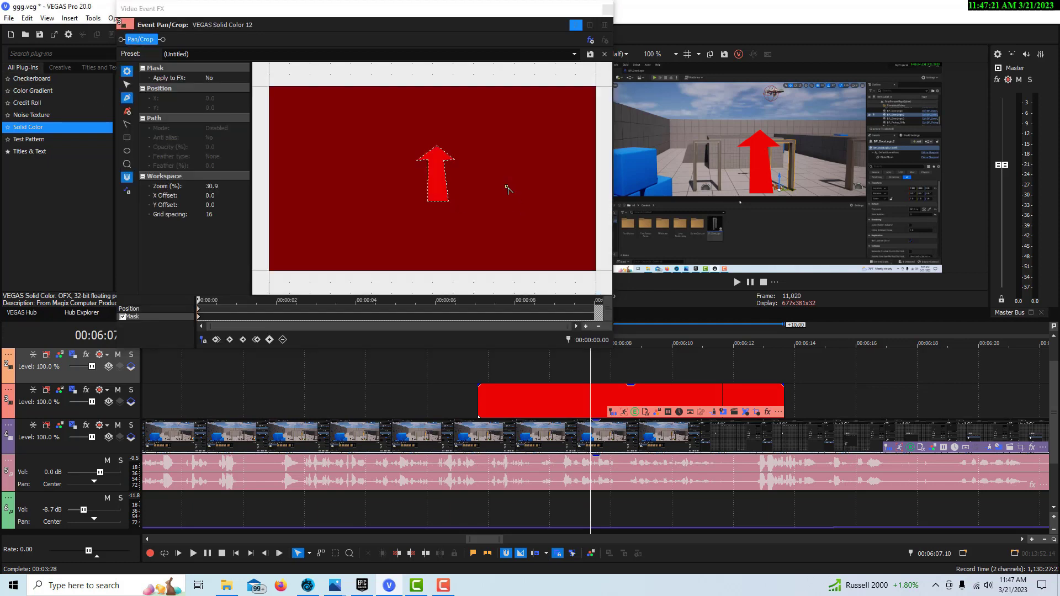
click(127, 110)
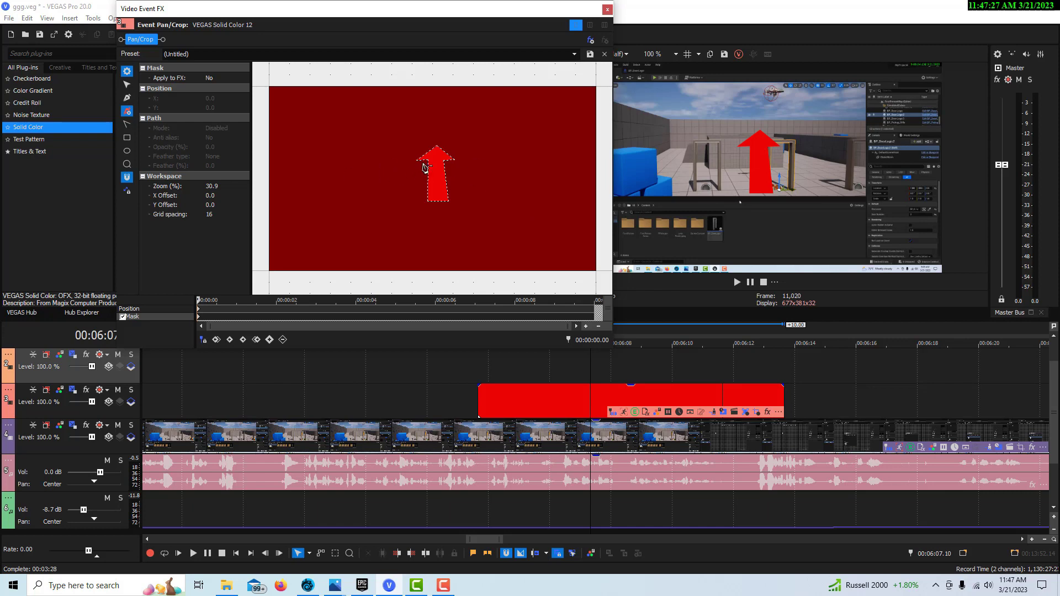
click(127, 85)
Select all points of the arrow mask and scale the arrow down.
right_click(444, 184)
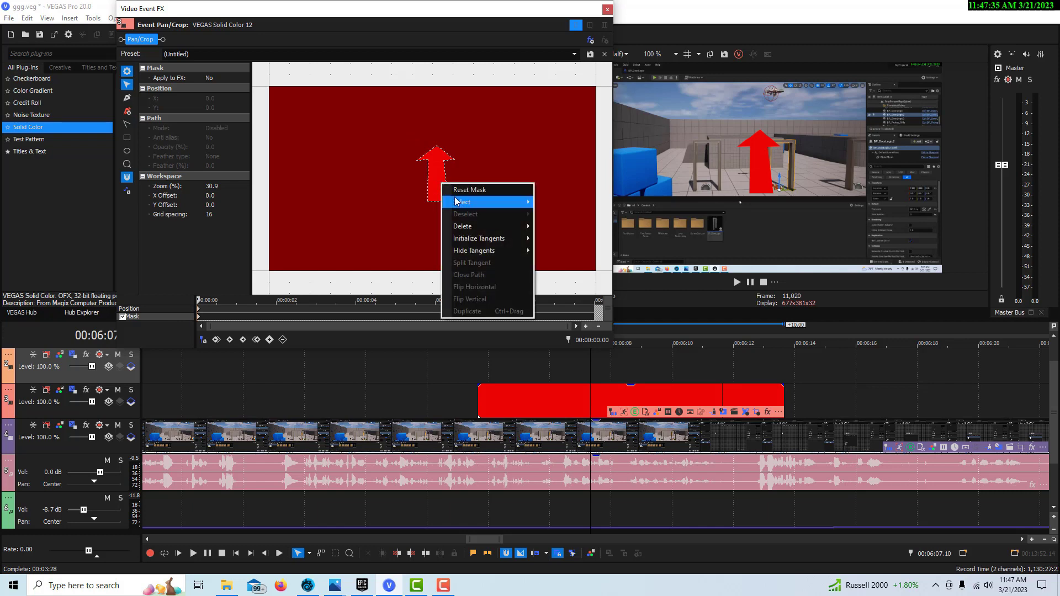
mouse_move(460, 202)
click(575, 237)
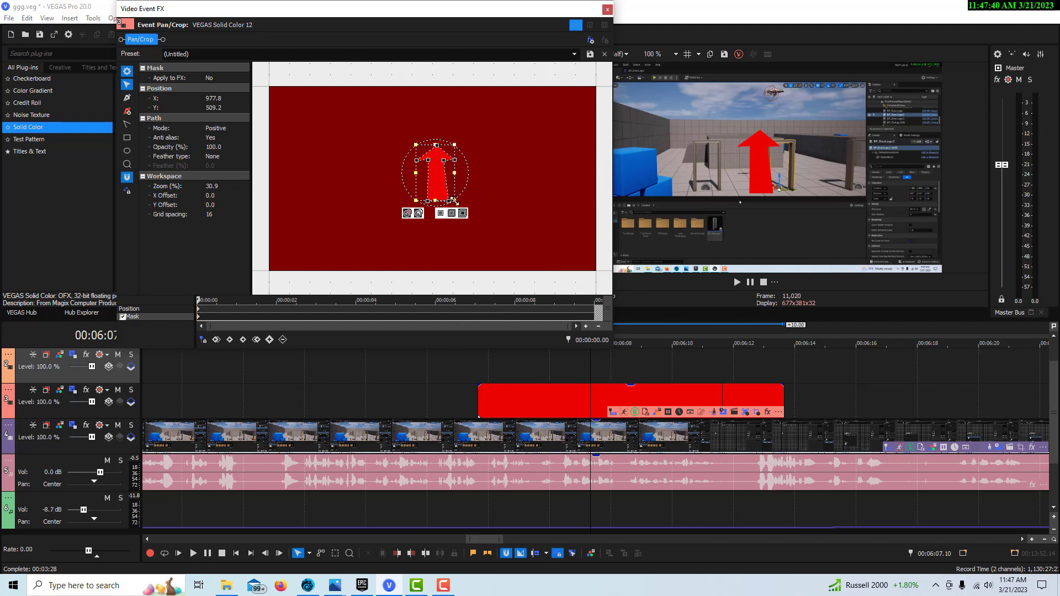
drag(452, 199, 442, 144)
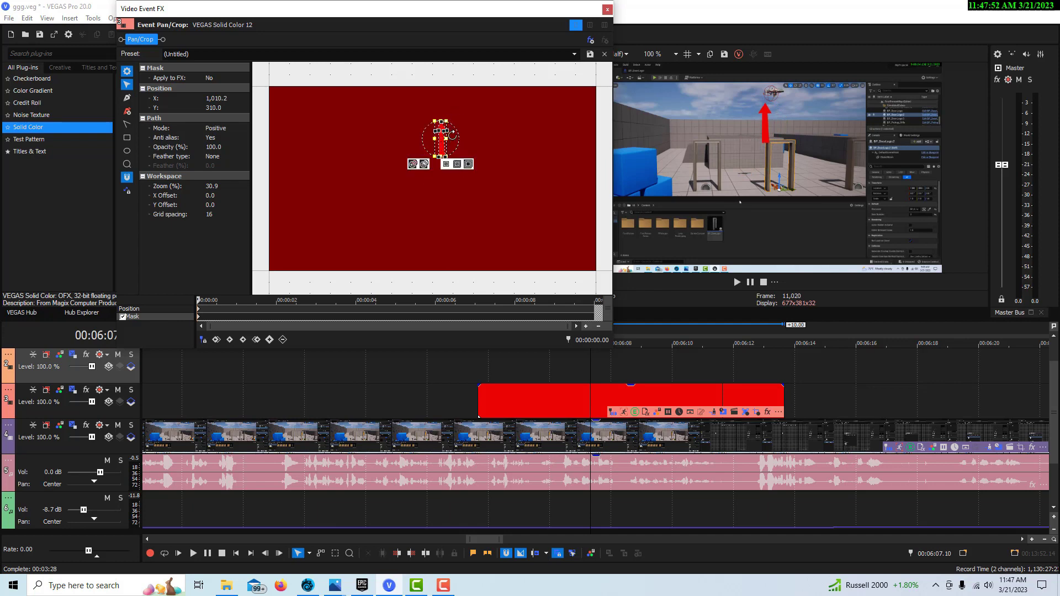
Rotate the arrow diagonally up-right toward the rifle and close Pan/Crop.
drag(453, 134, 427, 136)
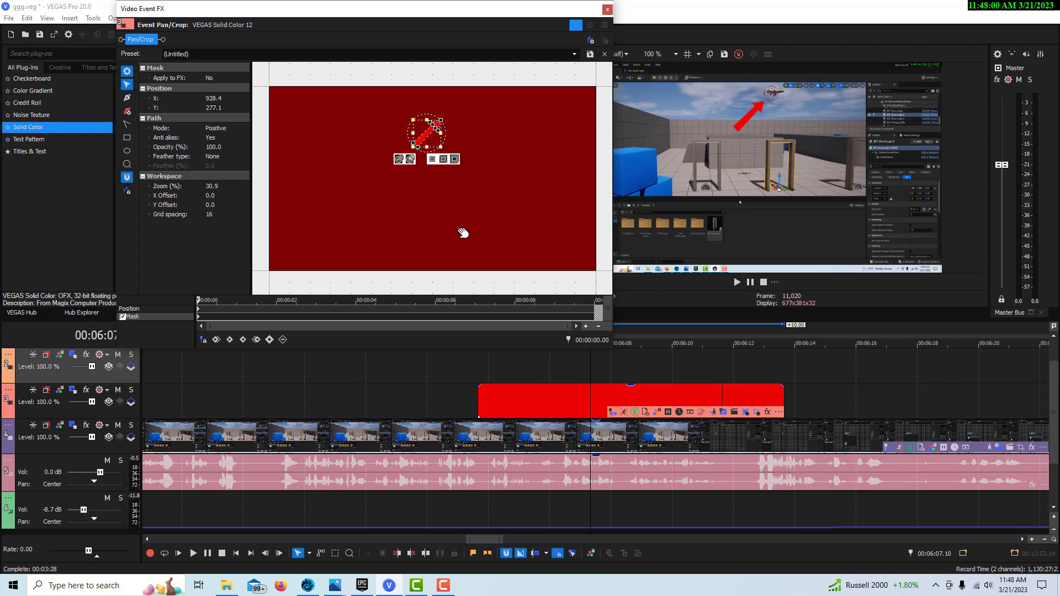
click(465, 214)
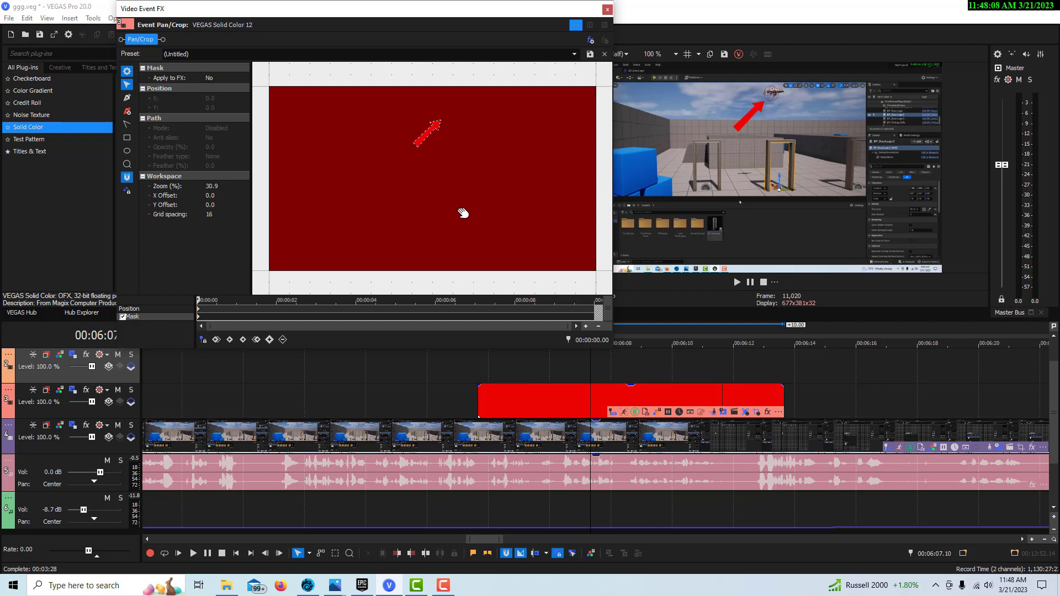
click(606, 14)
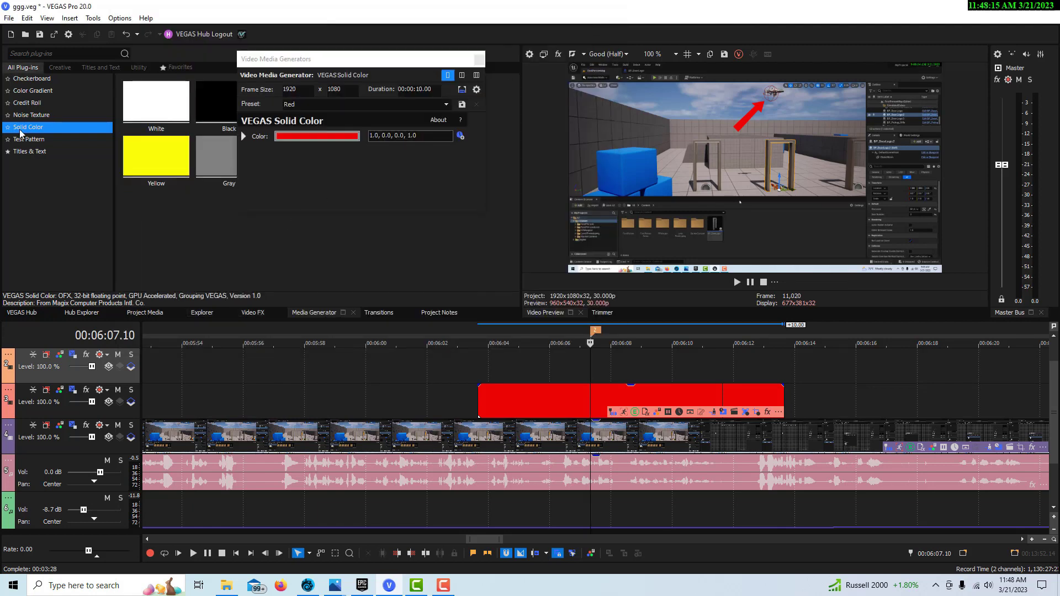
Add a Default Titles & Text event on track 1 with the caption 'This is the rifle.'.
click(29, 152)
drag(142, 110, 533, 367)
click(491, 212)
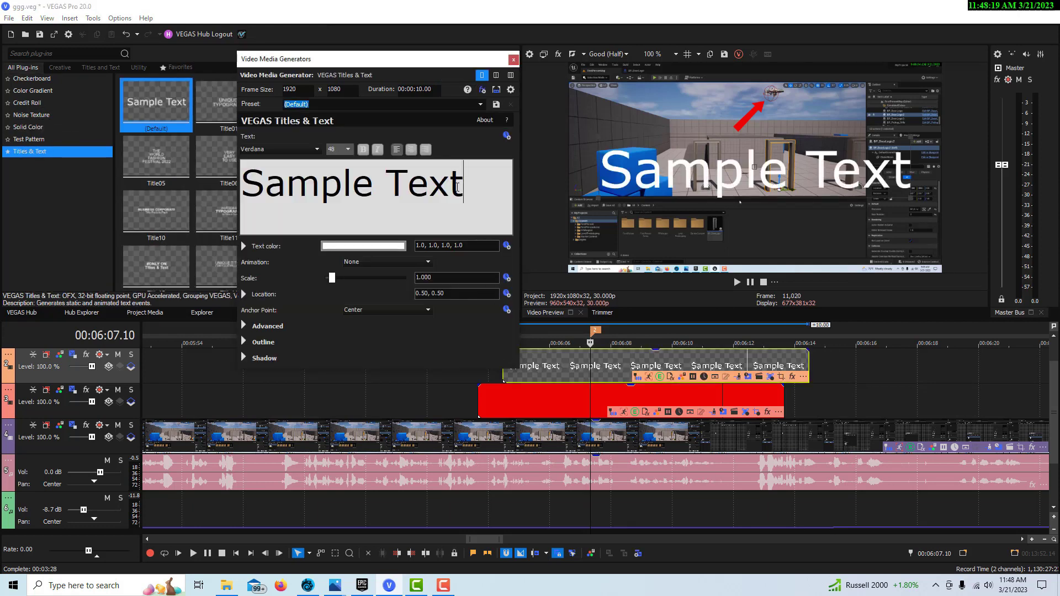
key(ctrl+a)
text(This is the rifle.)
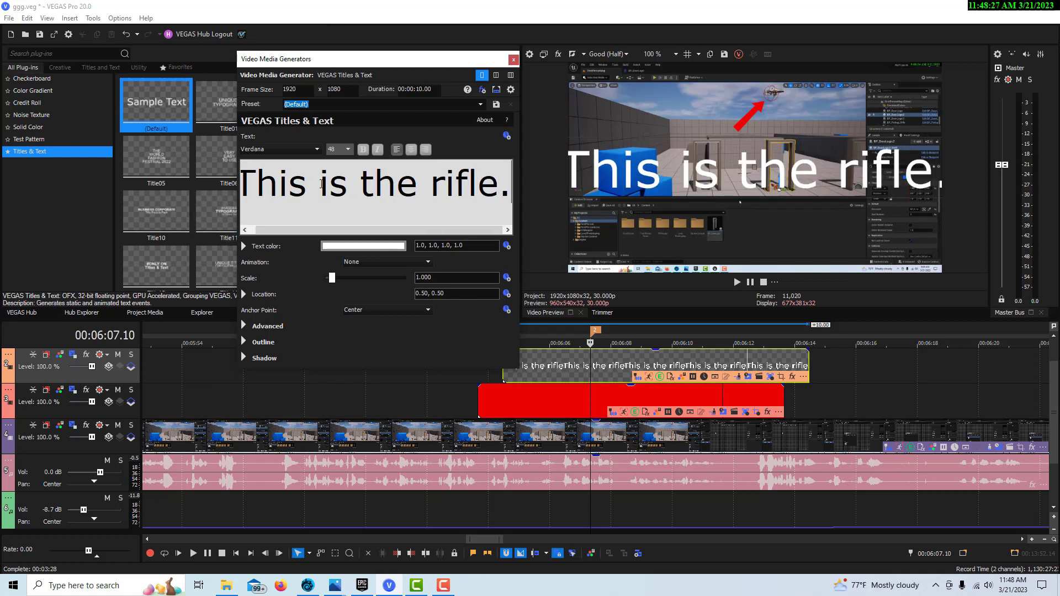
key(ctrl+a)
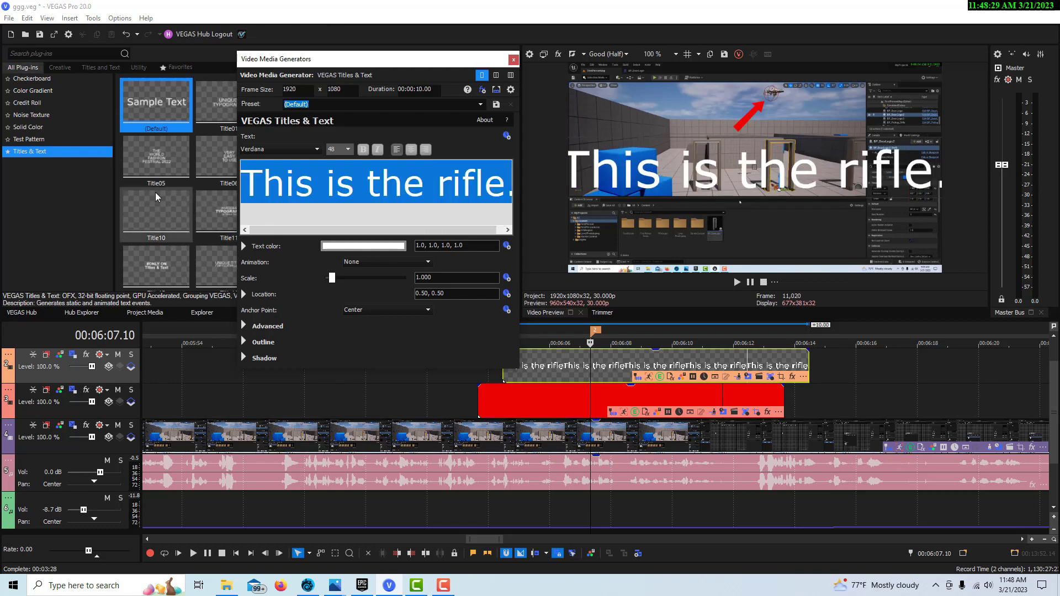
Scale the caption text down to about 0.197.
drag(392, 66, 333, 56)
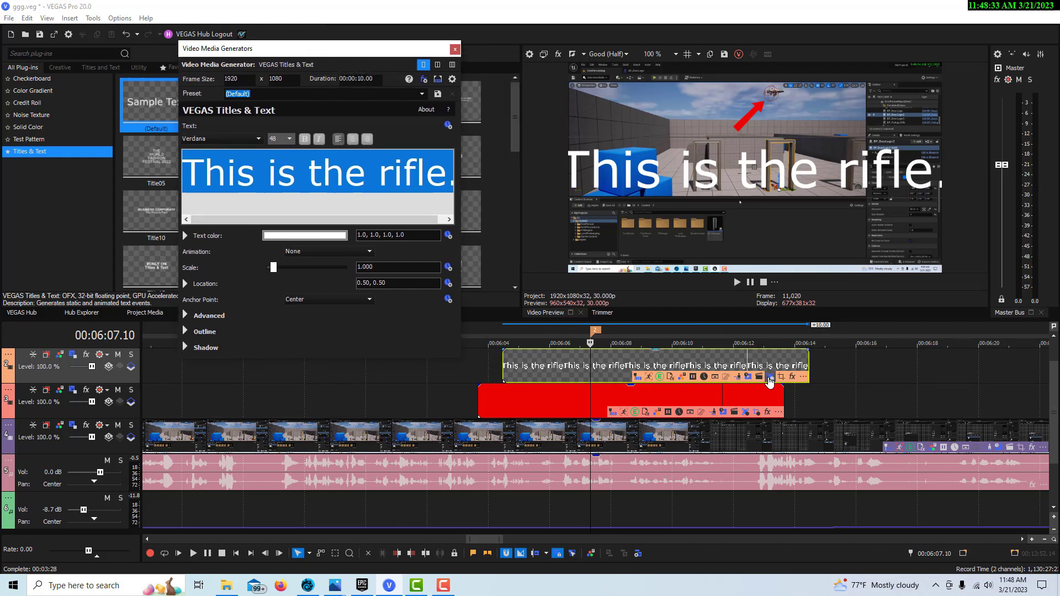
click(759, 378)
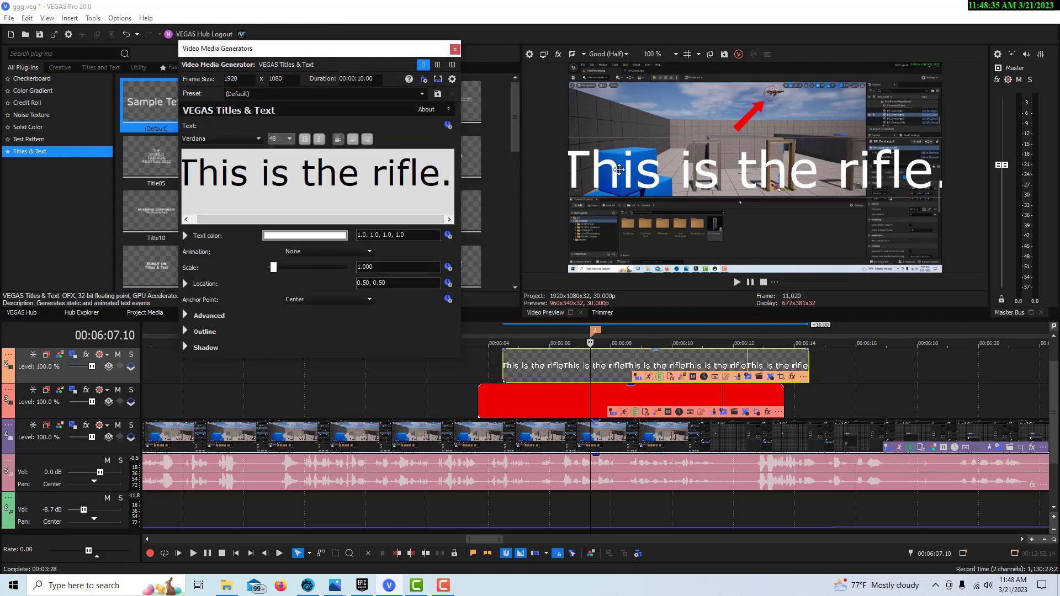
scroll(853, 193, down, 3)
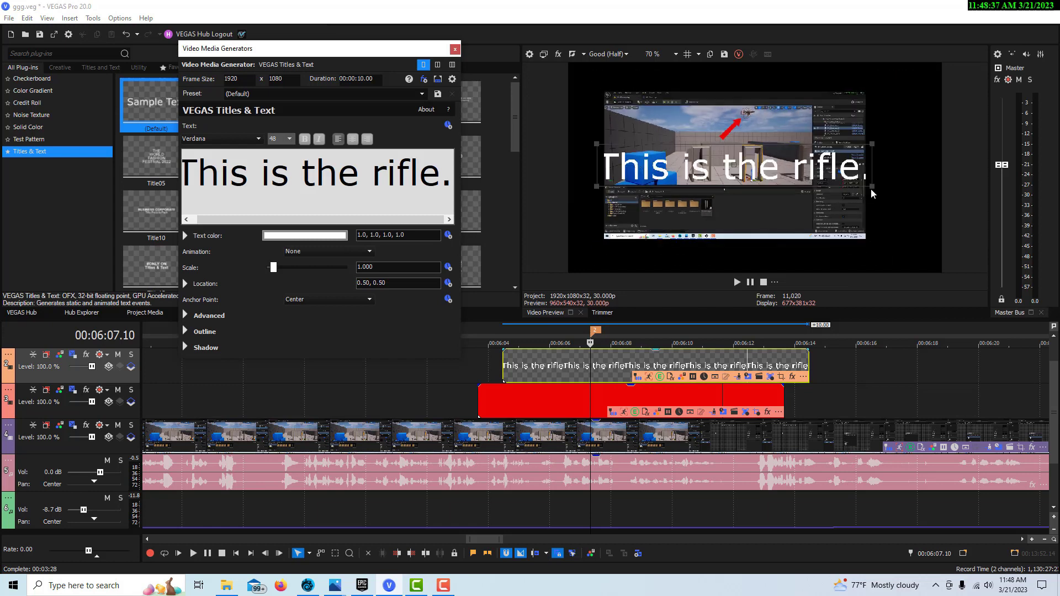
drag(871, 186, 762, 162)
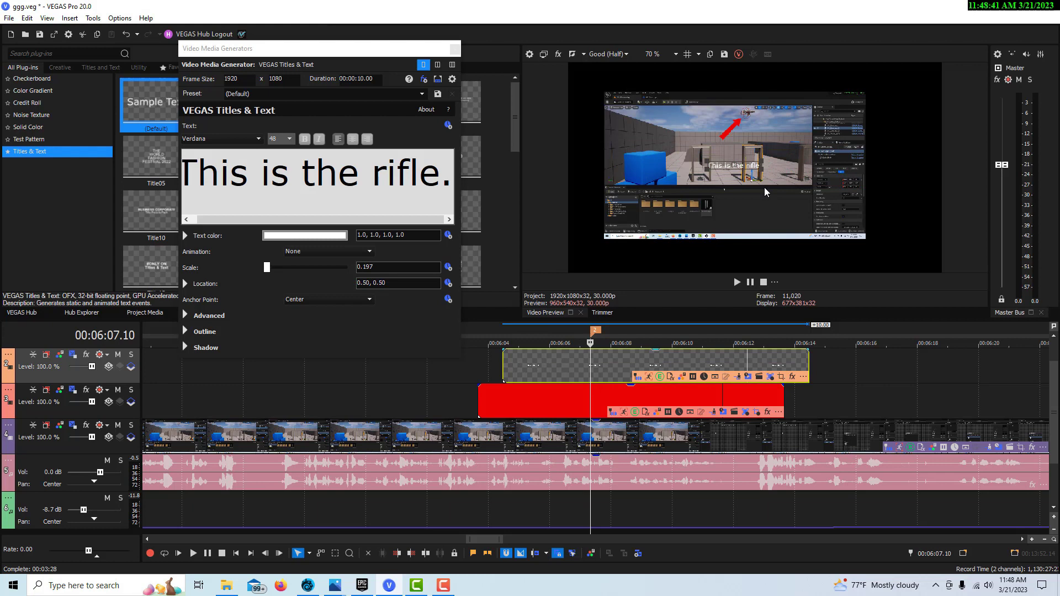
scroll(762, 162, up, 1)
Set the preview to 100%, move the caption to 0.43, 0.63 near the arrow, and close the generator settings.
click(675, 54)
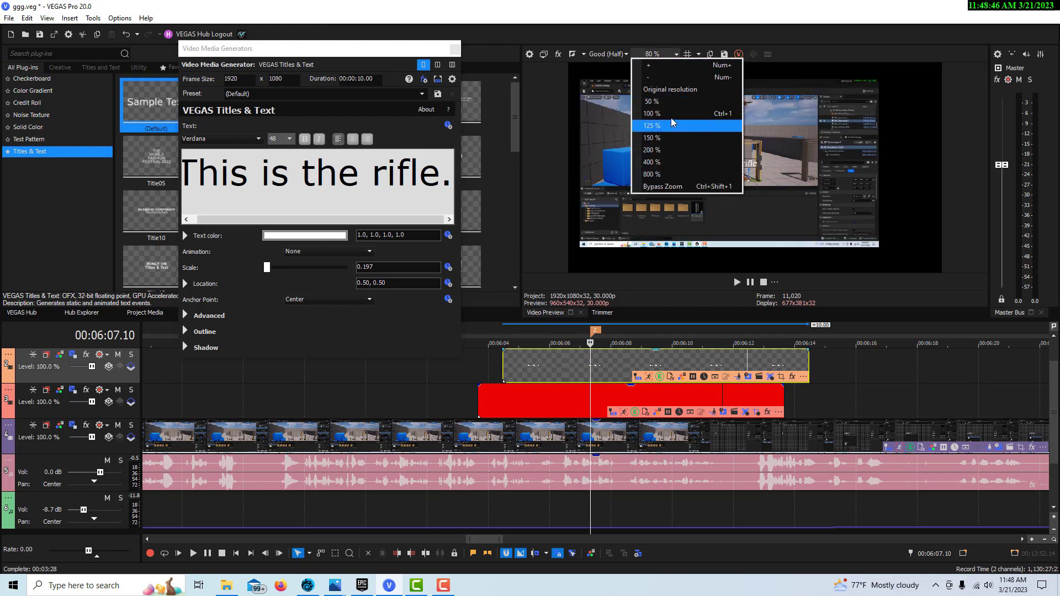
click(684, 114)
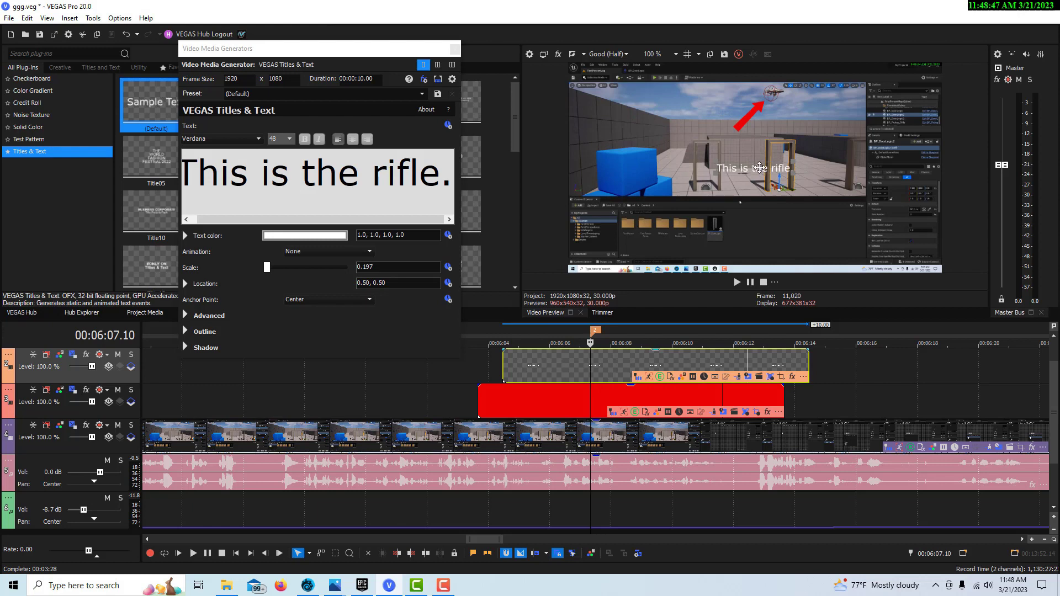
drag(759, 168, 733, 141)
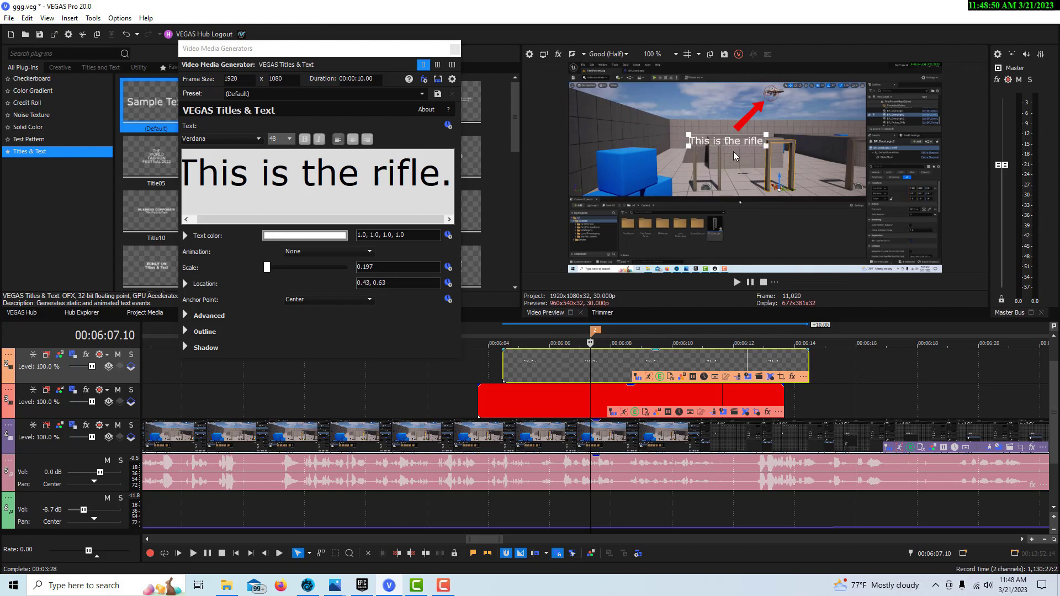
click(455, 49)
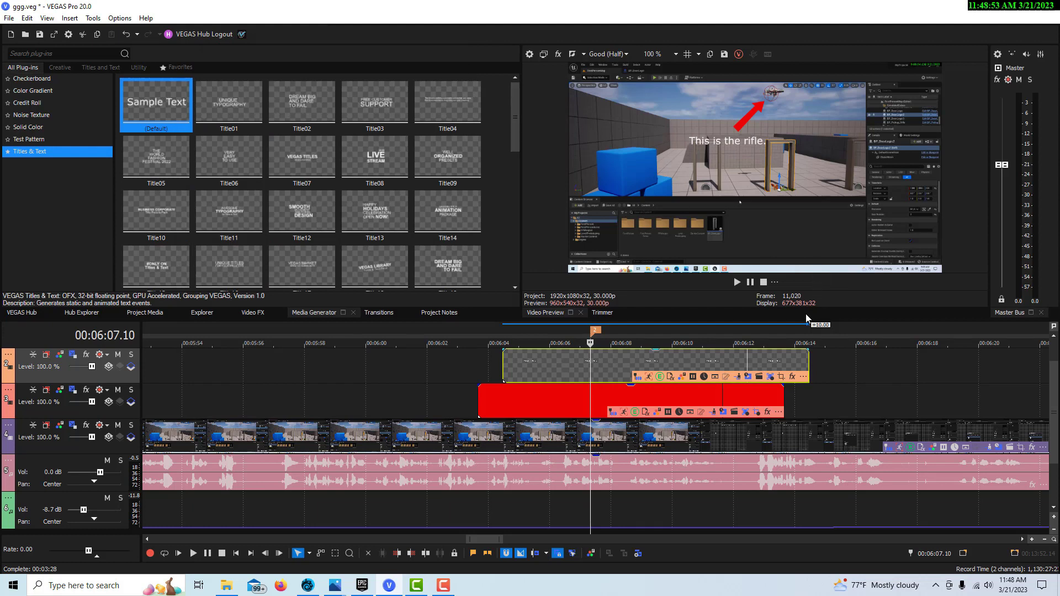